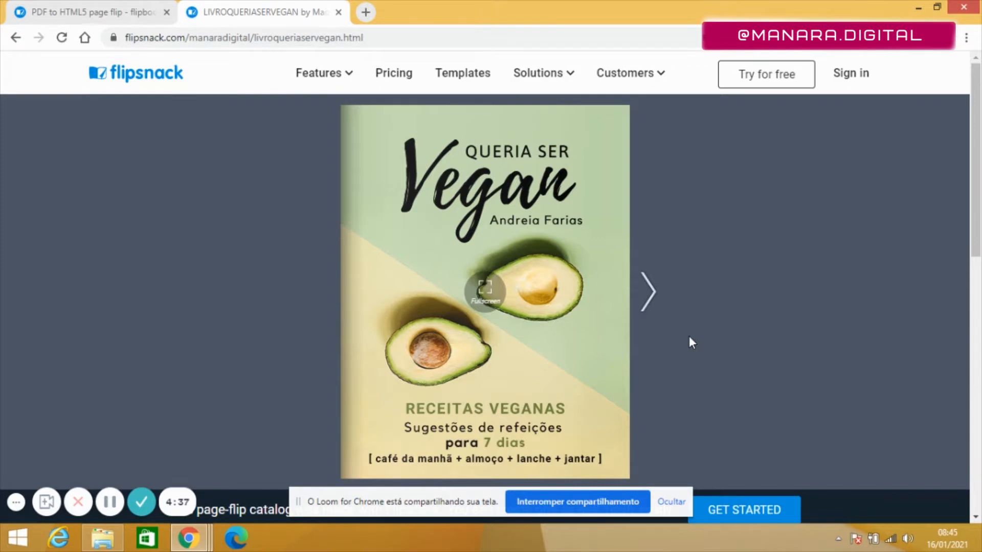
Page through the existing published flipbook to review its pages
{"action": "left_click", "coordinate": [650, 291]}
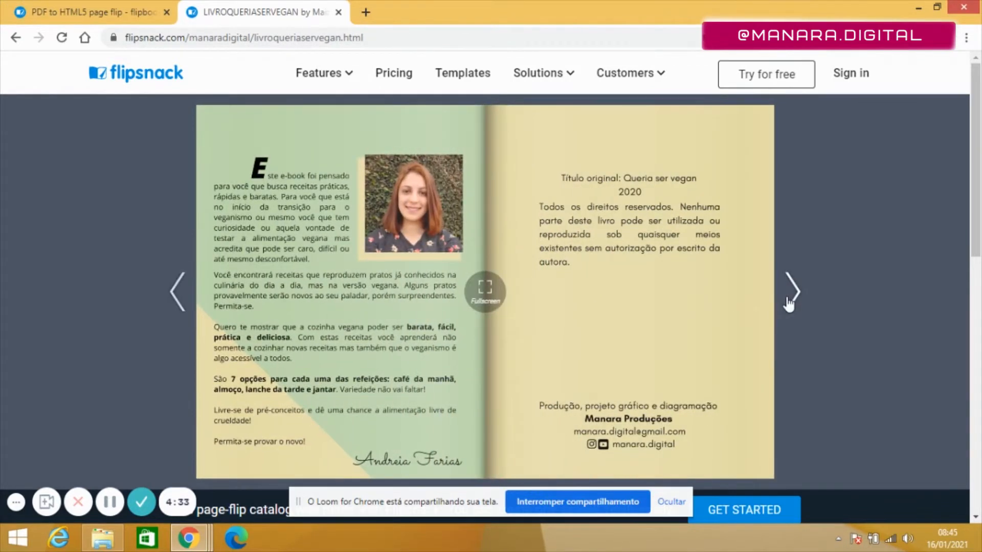
{"action": "left_click", "coordinate": [788, 299]}
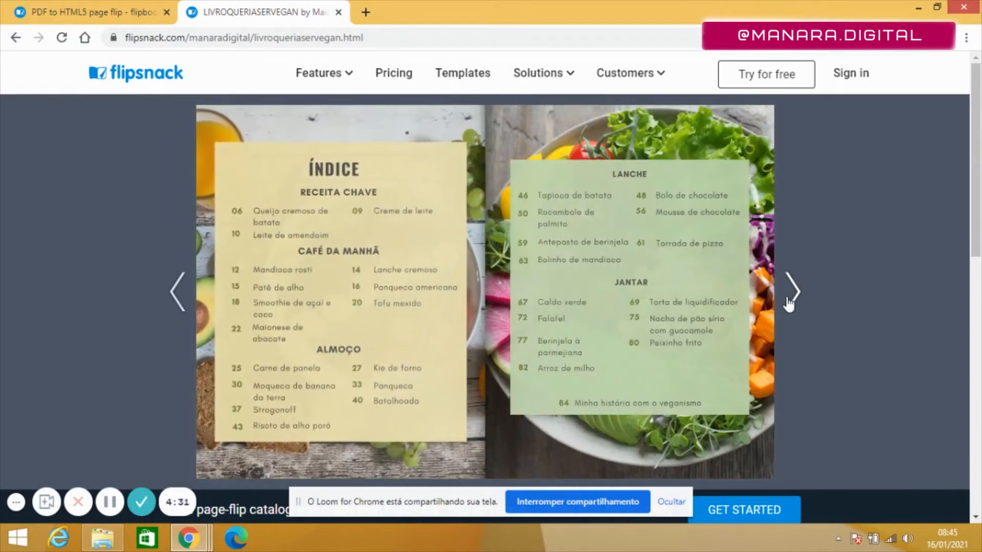
{"action": "left_click", "coordinate": [789, 294]}
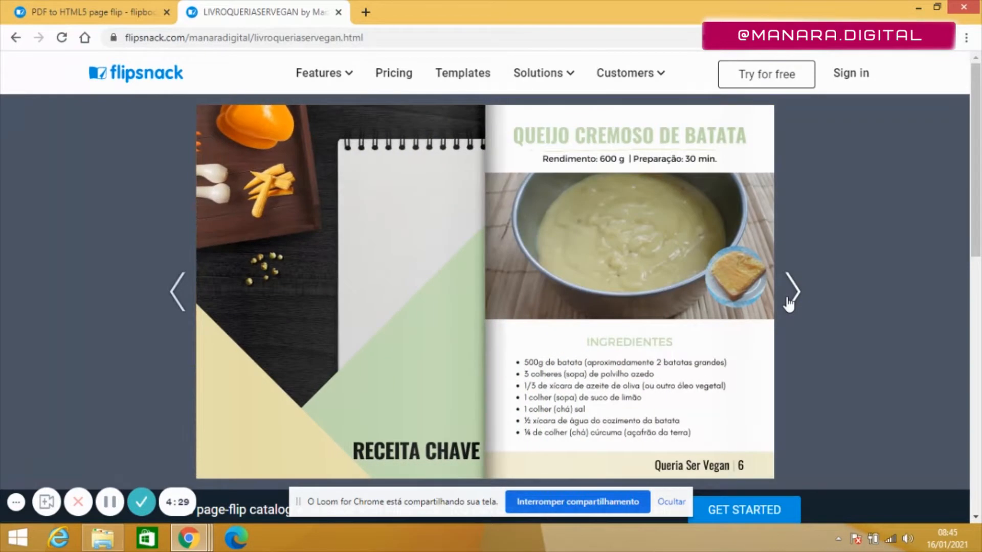
{"action": "left_click", "coordinate": [789, 301]}
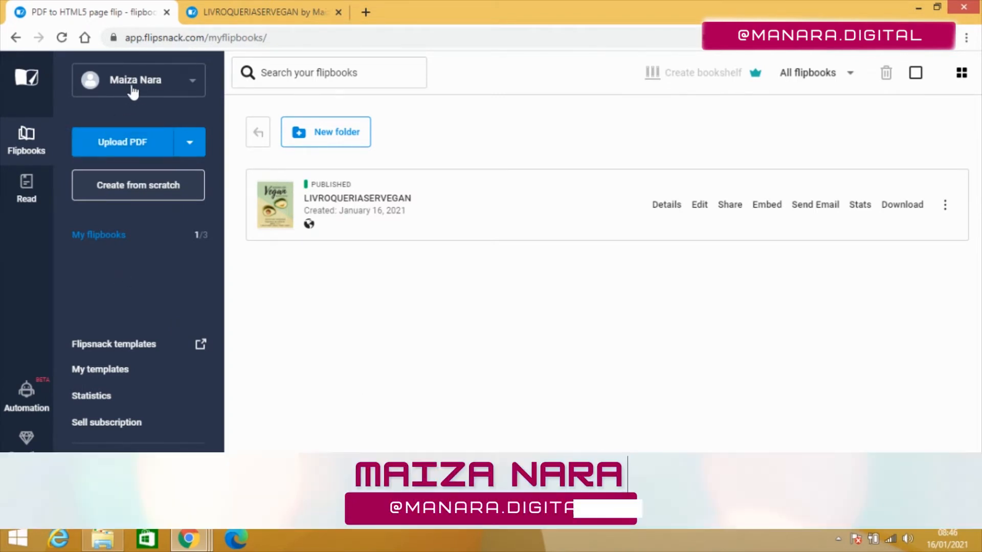
Upload the PDF LIVROQUERIASERVEGAN as a new flipbook and continue to customization
{"action": "left_click", "coordinate": [125, 152]}
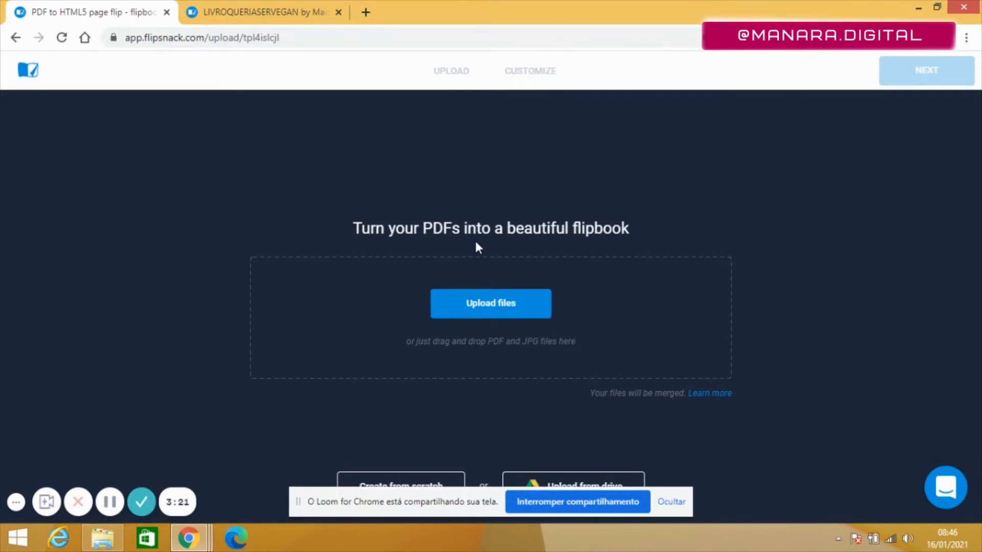
{"action": "left_click", "coordinate": [481, 305]}
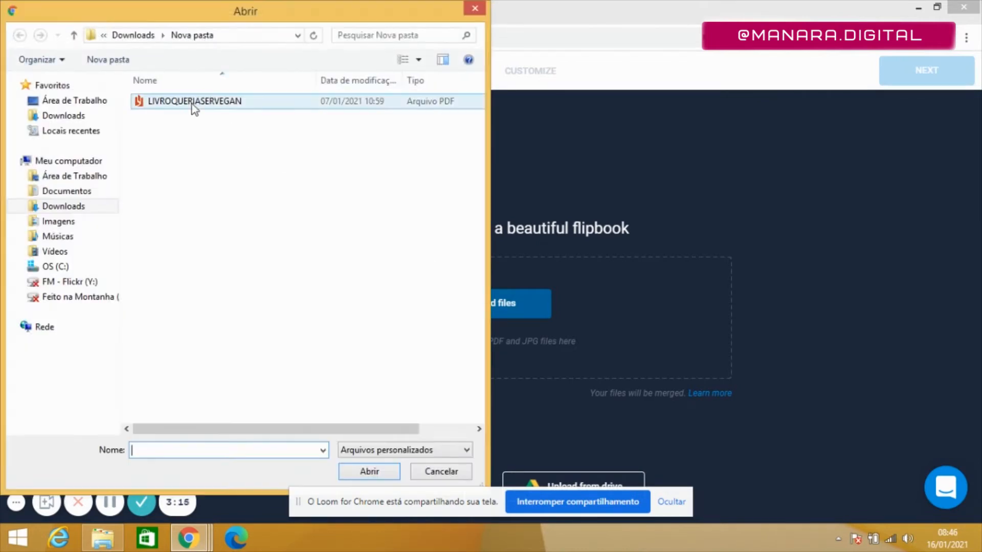
{"action": "left_click", "coordinate": [191, 101]}
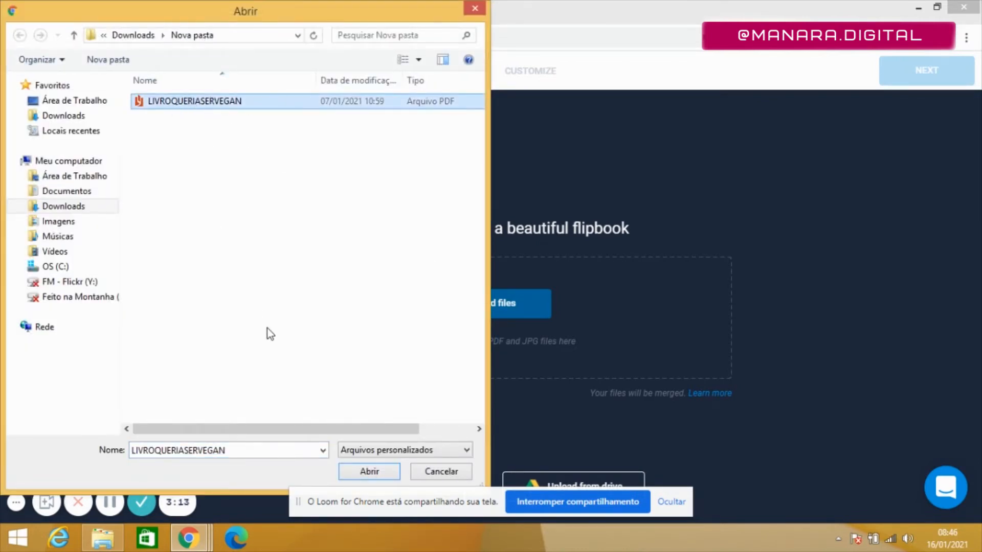
{"action": "left_click", "coordinate": [375, 473]}
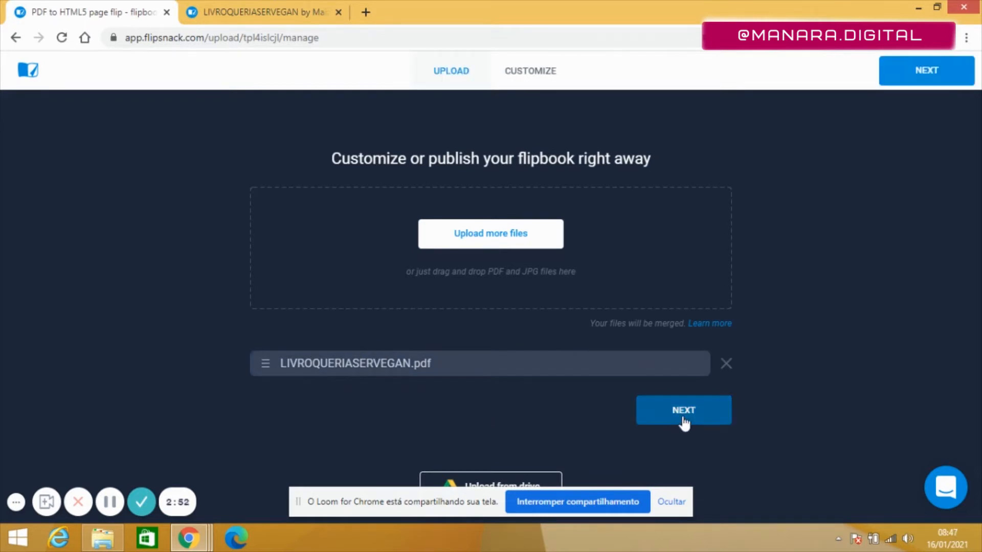
{"action": "left_click", "coordinate": [683, 417]}
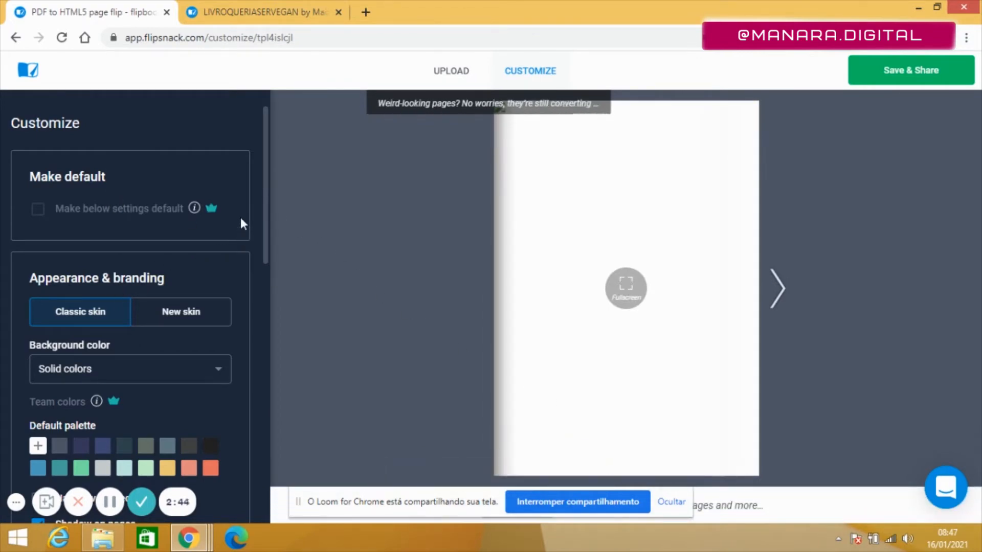
Preview the New skin appearance and switch back to the Classic skin
{"action": "mouse_move", "coordinate": [214, 211]}
{"action": "left_click_drag", "start_coordinate": [265, 220], "coordinate": [262, 256]}
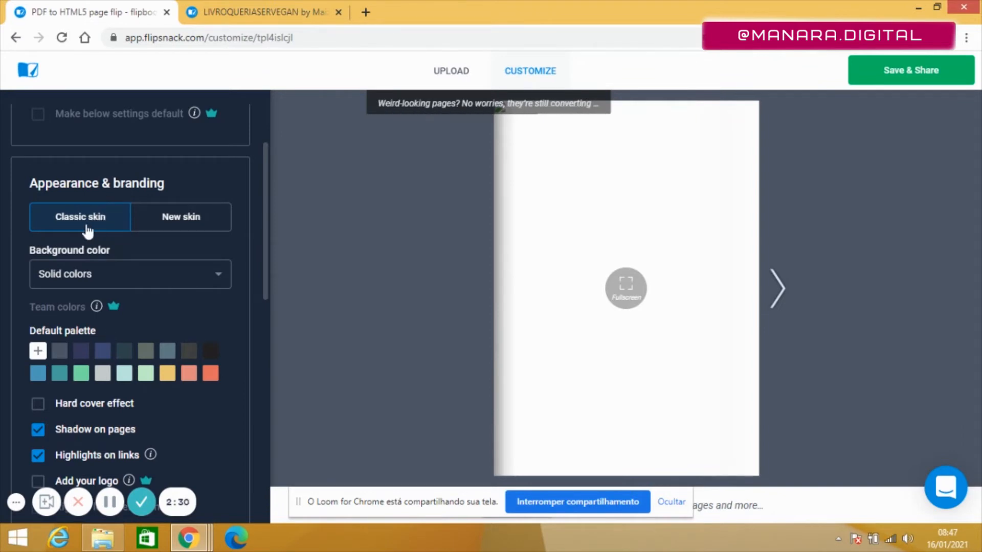
{"action": "left_click", "coordinate": [178, 225]}
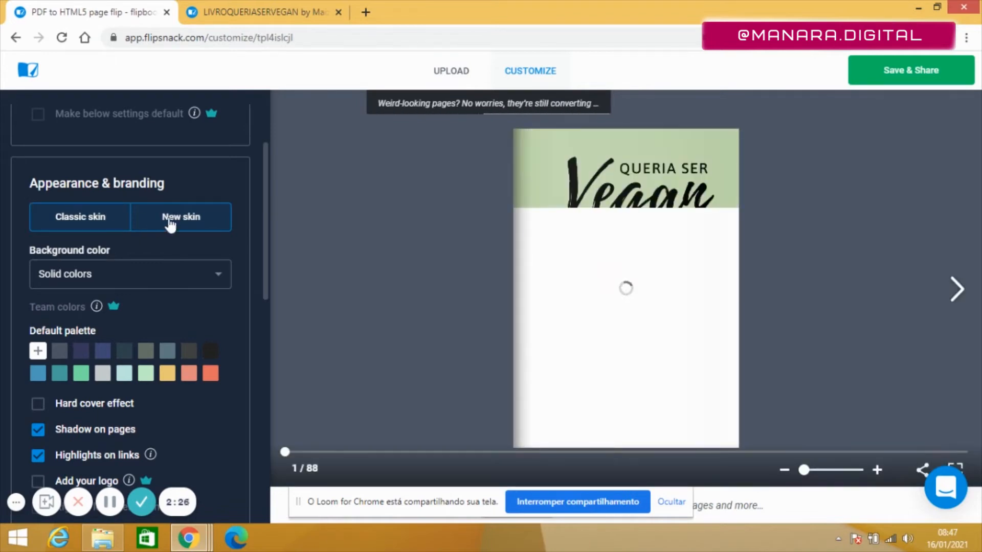
{"action": "left_click", "coordinate": [83, 225]}
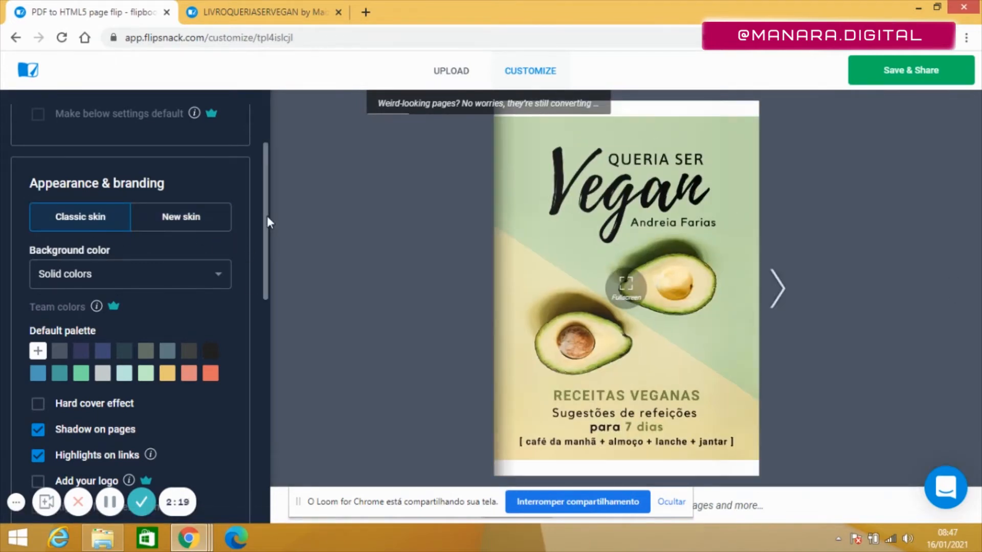
Enable the hard cover effect and auto-flip pages options
{"action": "scroll", "coordinate": [263, 275], "scroll_direction": "down", "scroll_amount": 4}
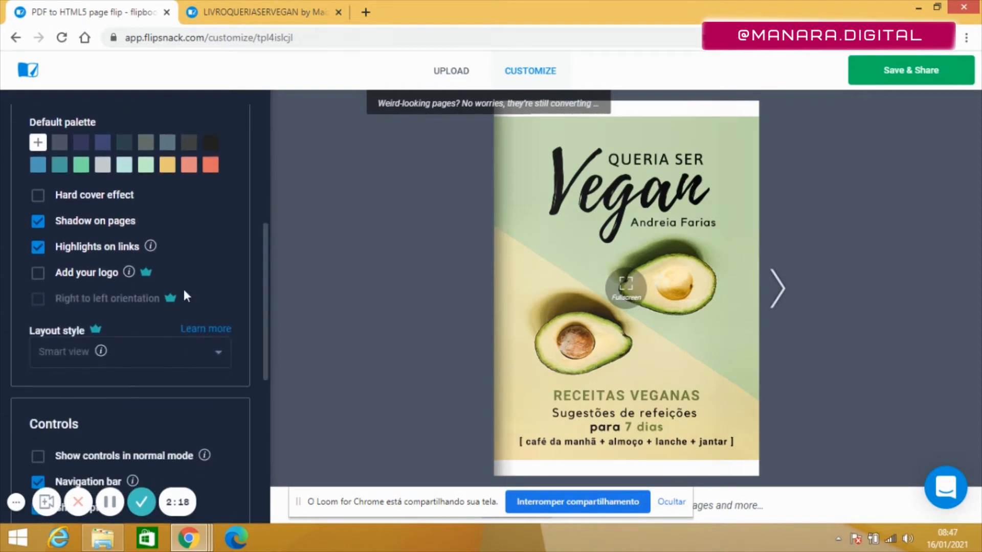
{"action": "left_click", "coordinate": [38, 196]}
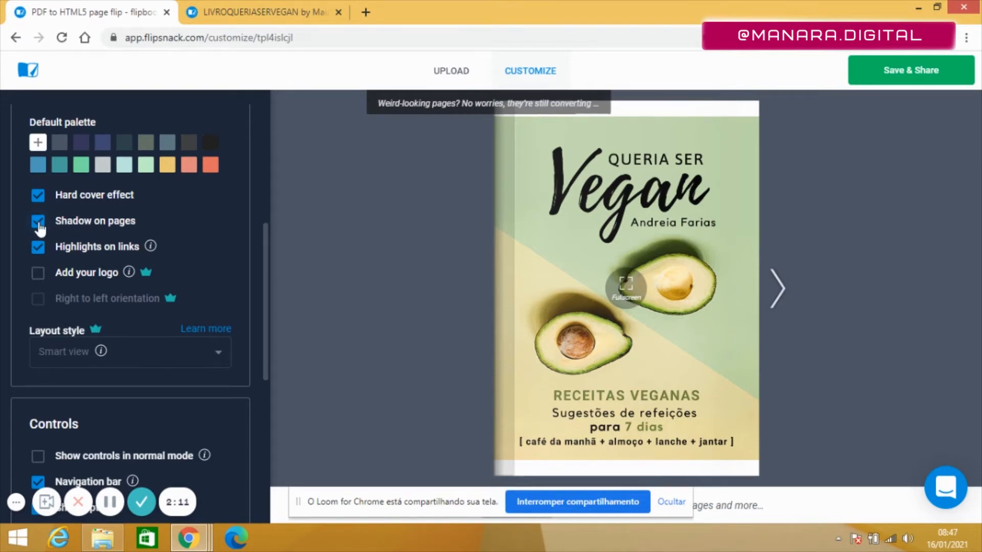
{"action": "left_click_drag", "start_coordinate": [265, 291], "coordinate": [264, 411]}
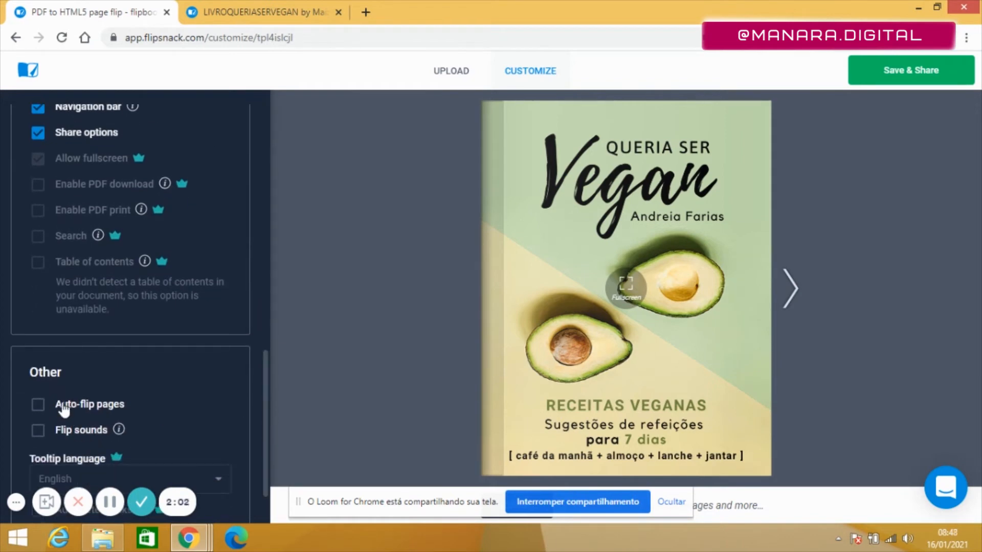
{"action": "left_click", "coordinate": [38, 404]}
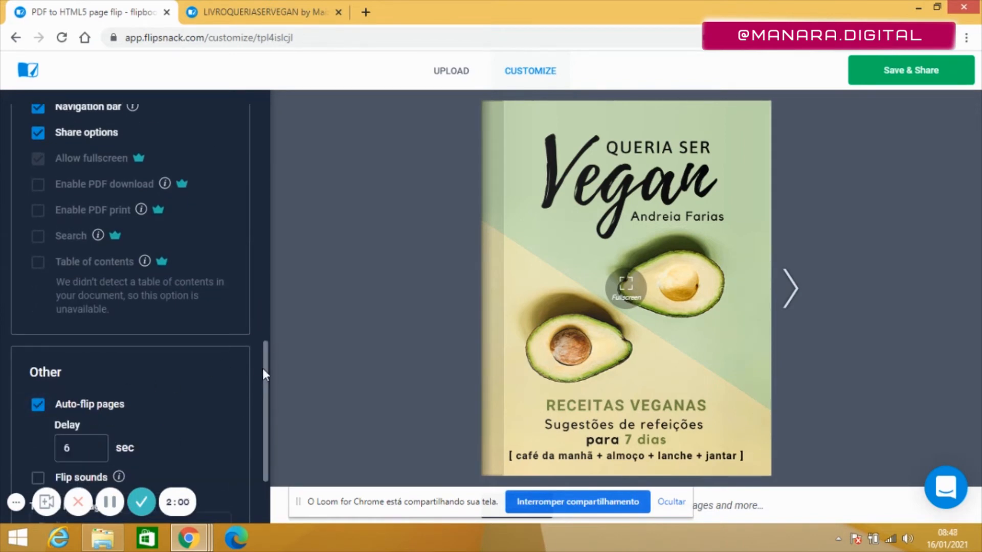
Try turning on flip sounds, then turn the option off again
{"action": "left_click_drag", "start_coordinate": [263, 368], "coordinate": [264, 415]}
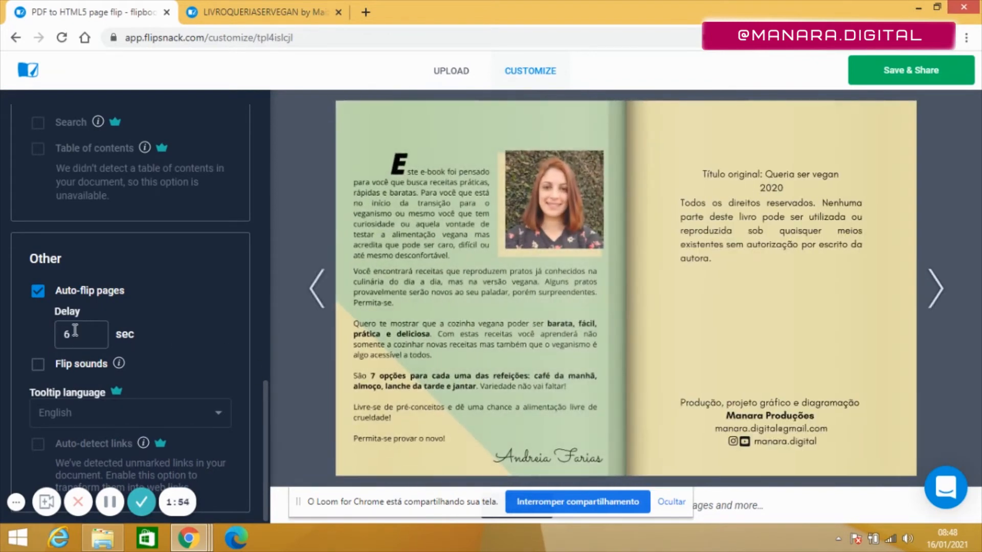
{"action": "left_click", "coordinate": [84, 332]}
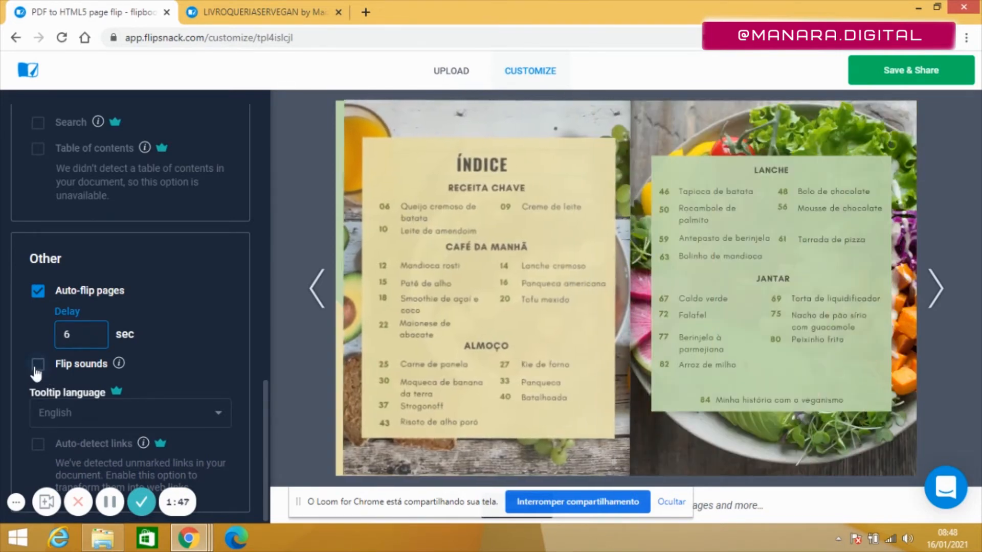
{"action": "left_click", "coordinate": [37, 365]}
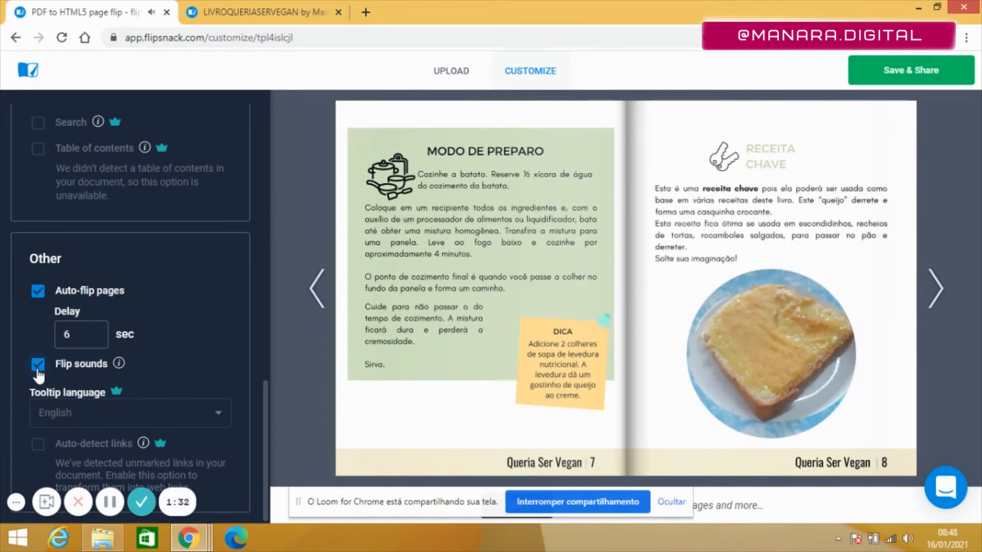
{"action": "left_click", "coordinate": [37, 372]}
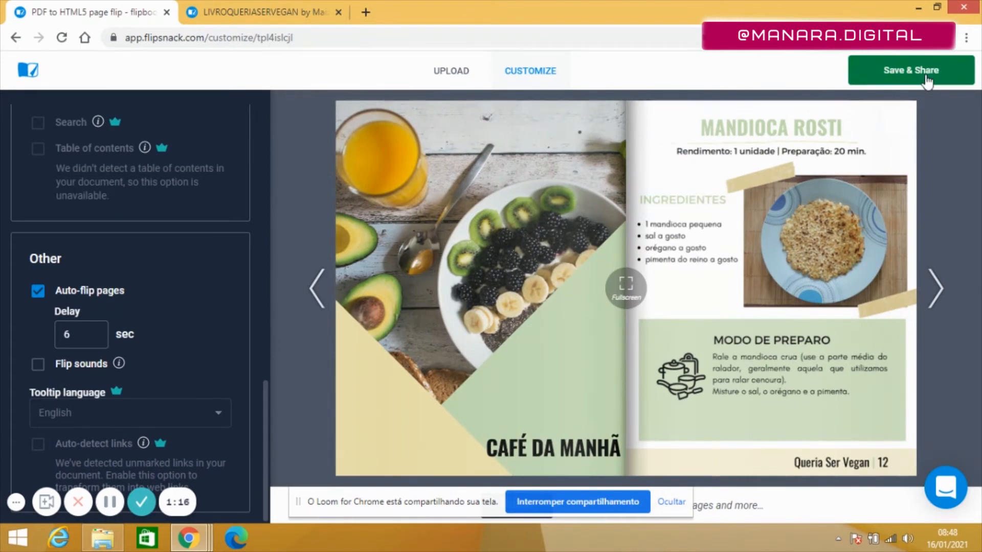
Open the publishing dialog and set the flipbook title to VEGAN EBOOK
{"action": "left_click", "coordinate": [925, 77]}
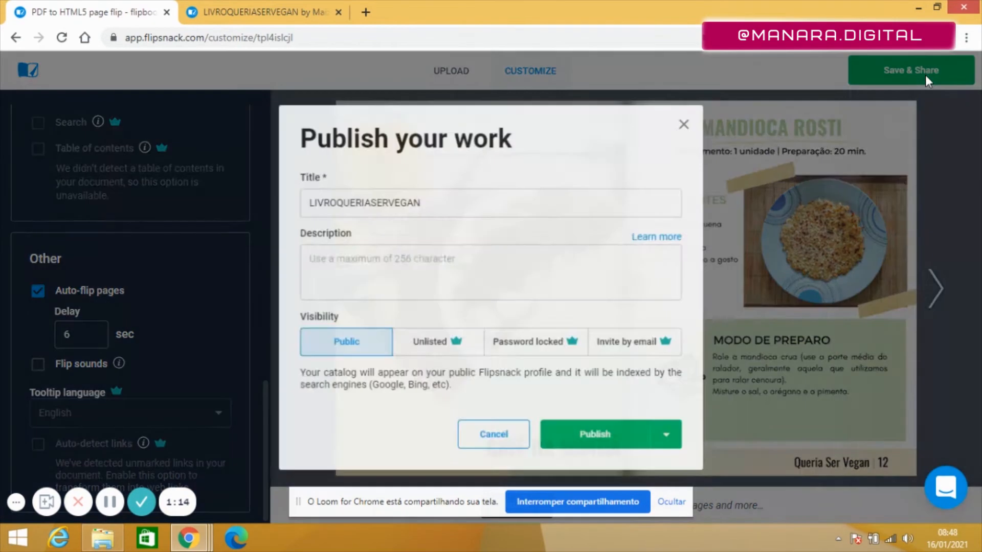
{"action": "left_click", "coordinate": [322, 203]}
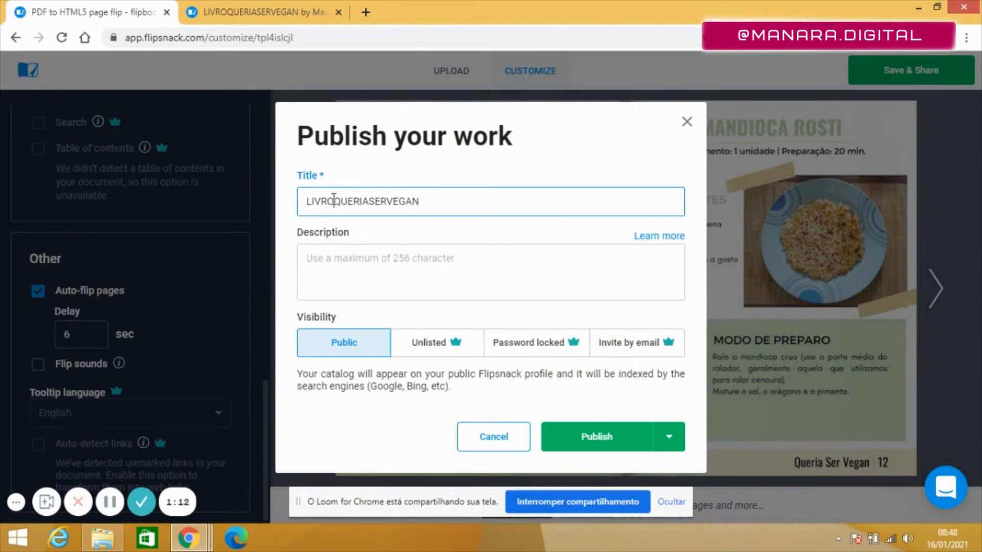
{"action": "left_click", "coordinate": [371, 202]}
{"action": "left_click", "coordinate": [394, 201]}
{"action": "left_click_drag", "start_coordinate": [432, 201], "coordinate": [275, 200]}
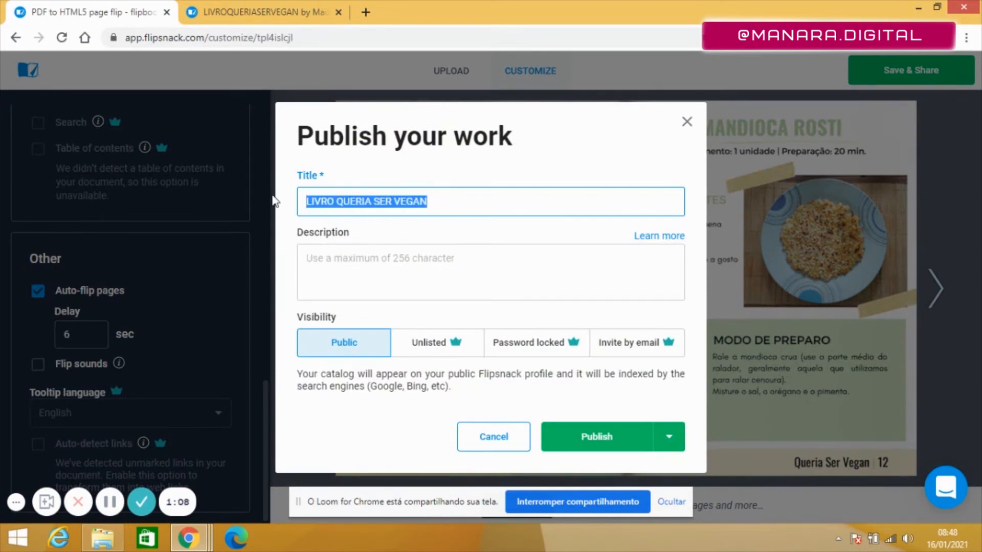
{"action": "type", "text": "VEG"}
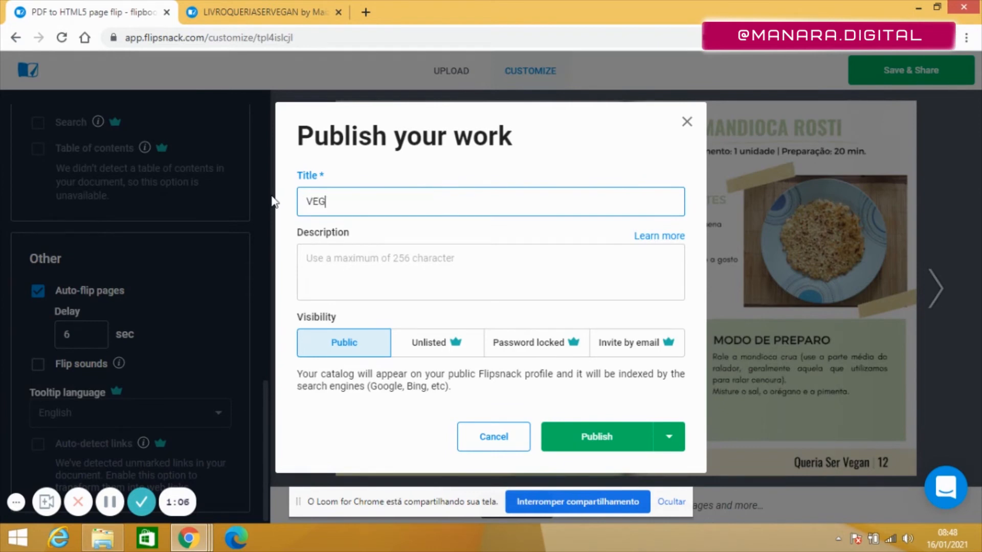
{"action": "type", "text": "AN EBOOK"}
Add the description "Vegan ebook with 30 recipes" and publish the flipbook publicly
{"action": "left_click", "coordinate": [358, 266]}
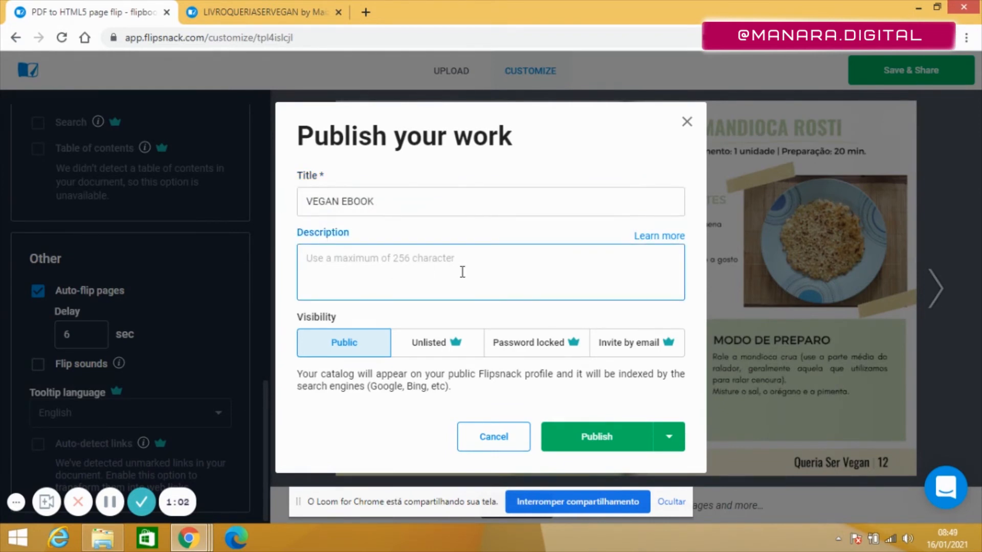
{"action": "type", "text": "Vegan ebook with 30 recipes"}
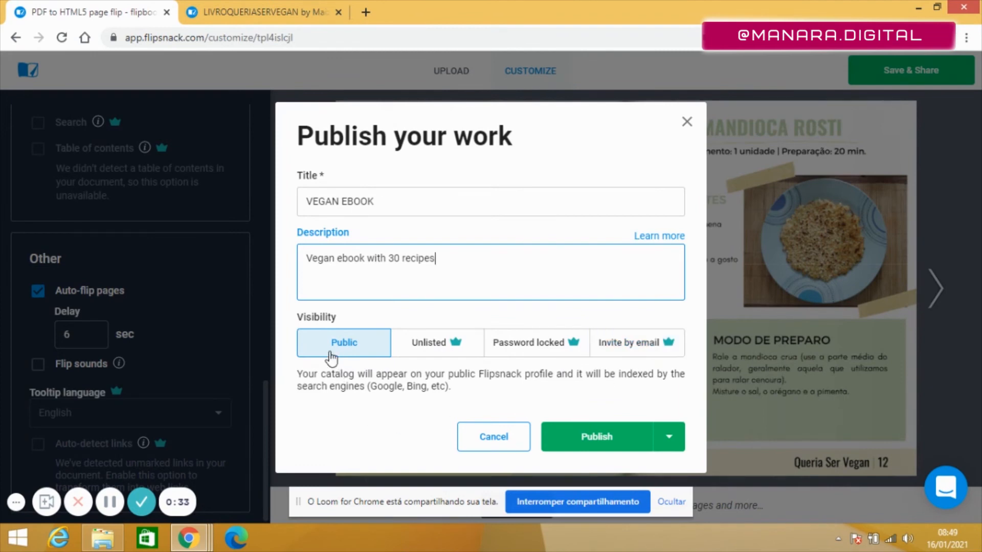
{"action": "left_click", "coordinate": [618, 442]}
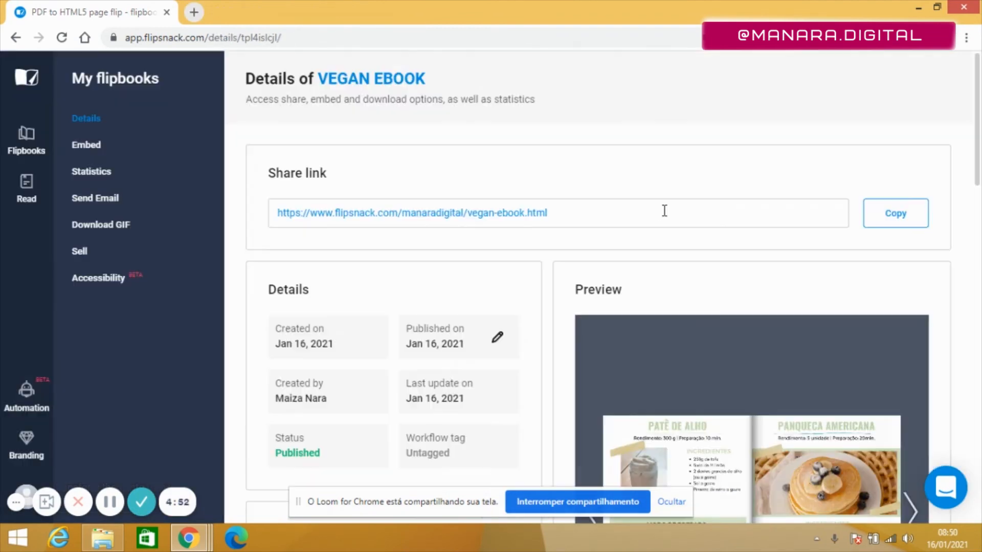
Copy the flipbook's share link and open it in a new browser tab
{"action": "left_click", "coordinate": [894, 219]}
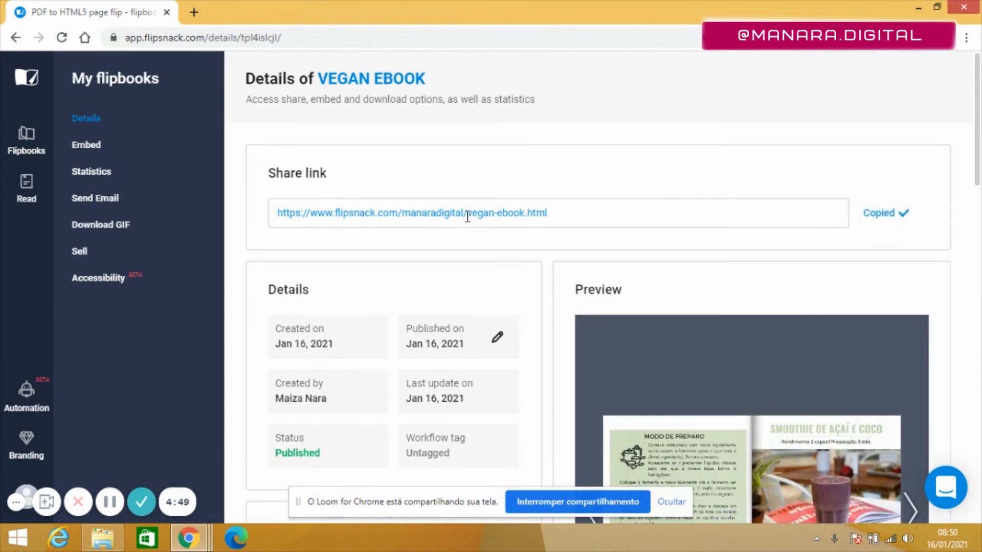
{"action": "left_click", "coordinate": [197, 19]}
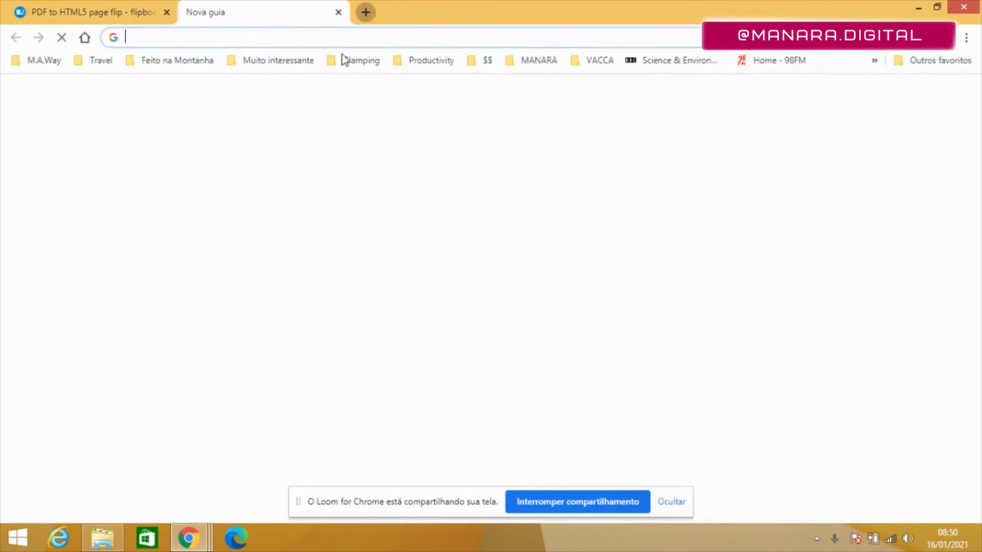
{"action": "left_click", "coordinate": [347, 40]}
{"action": "key", "text": "ctrl+v"}
{"action": "key", "text": "Return"}
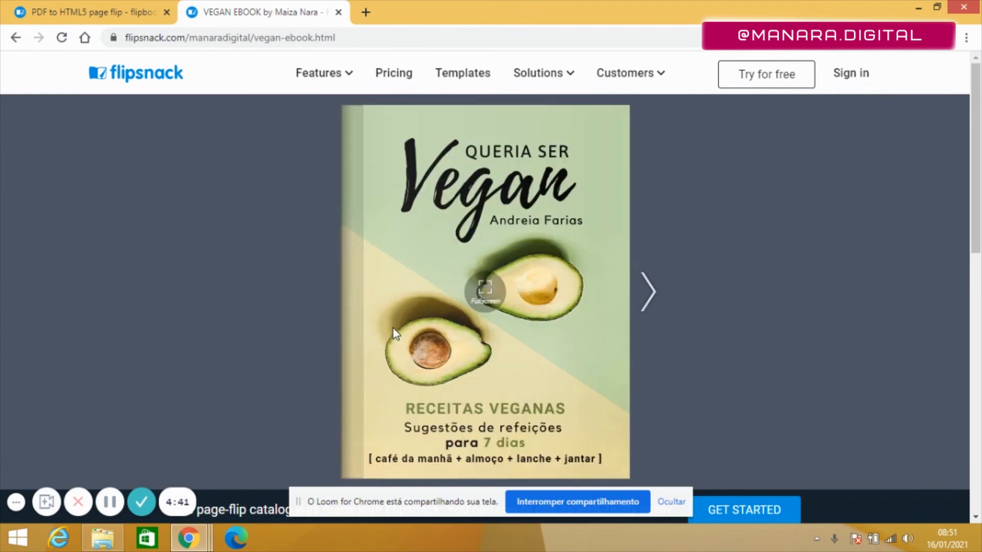
Page through the newly published flipbook
{"action": "left_click", "coordinate": [651, 296]}
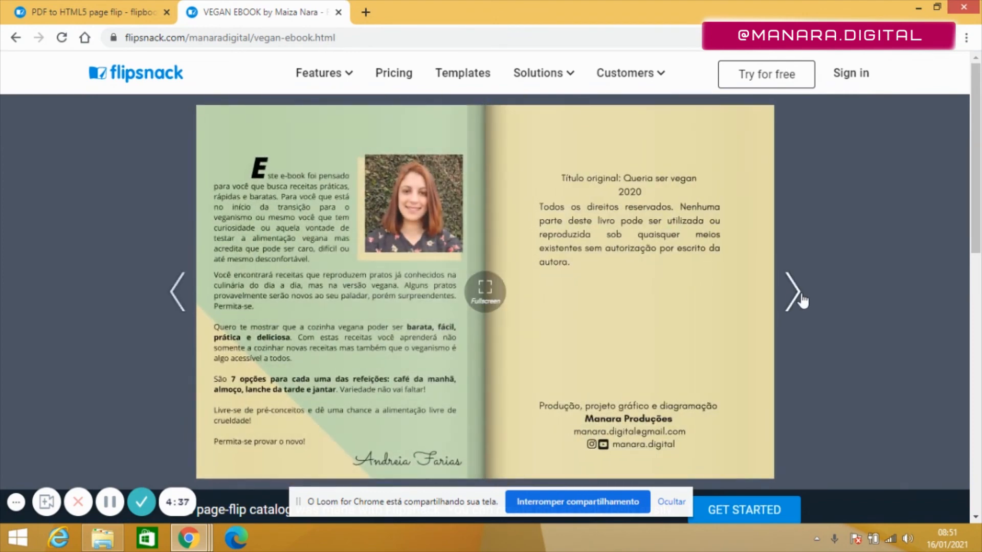
{"action": "left_click", "coordinate": [800, 301]}
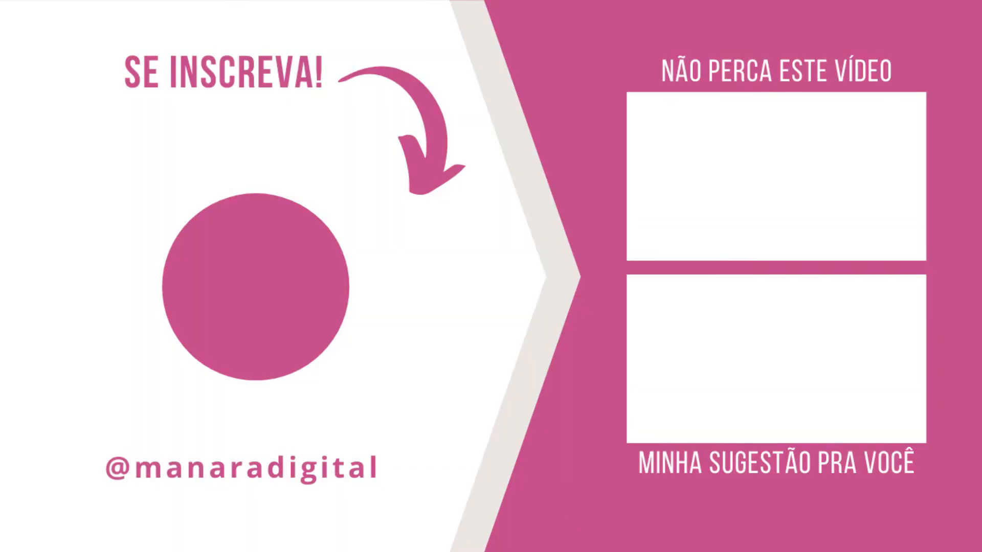